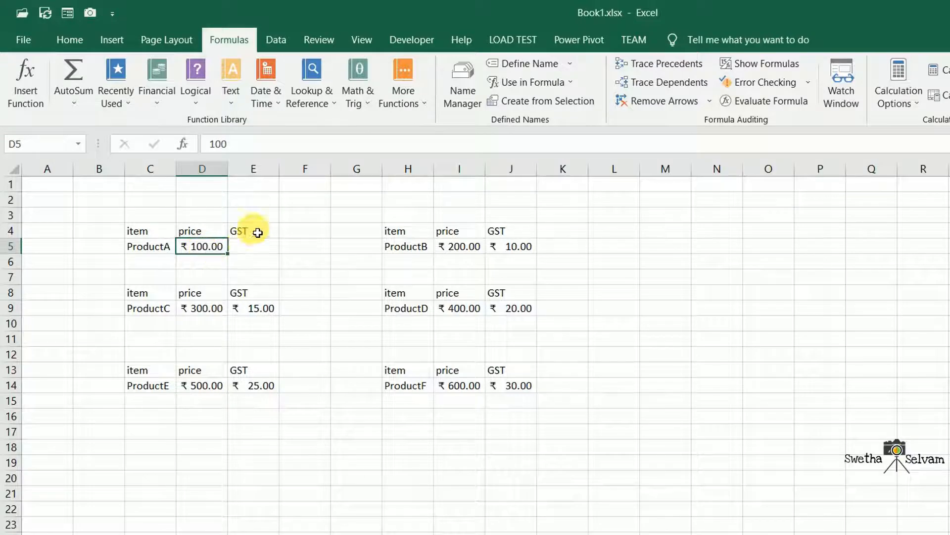
# - Delete the existing workbook name GST from the defined names
pyautogui.click(257, 230)
pyautogui.click(251, 246)
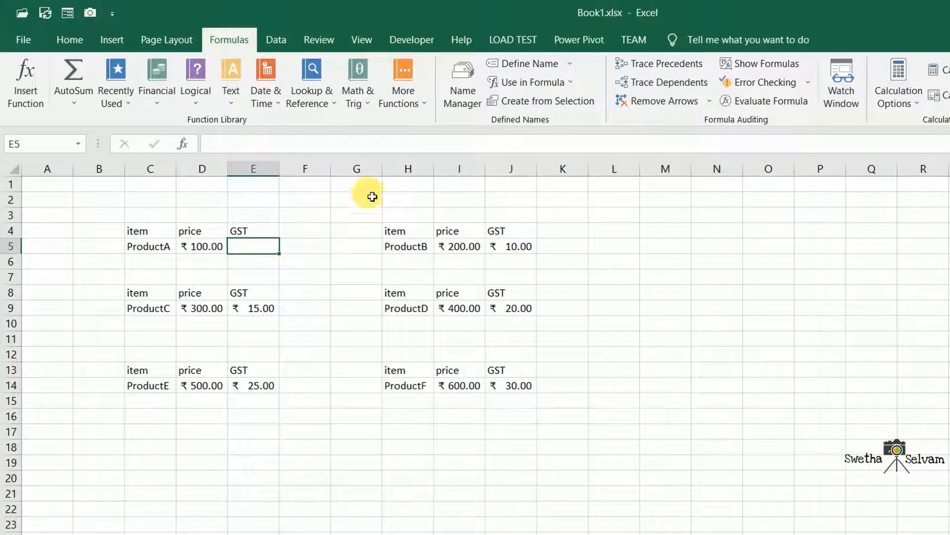
pyautogui.hotkey('ctrl', 'F3')
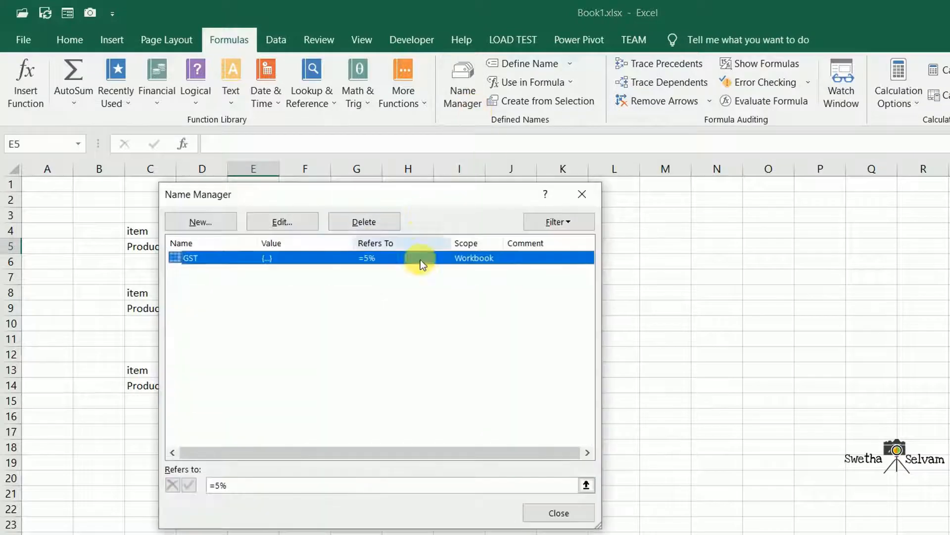
pyautogui.click(368, 222)
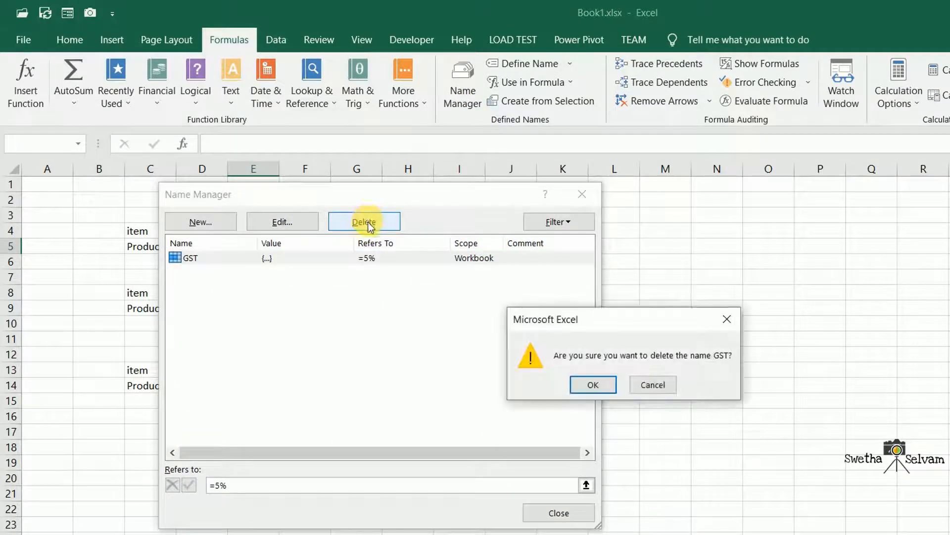
pyautogui.click(601, 384)
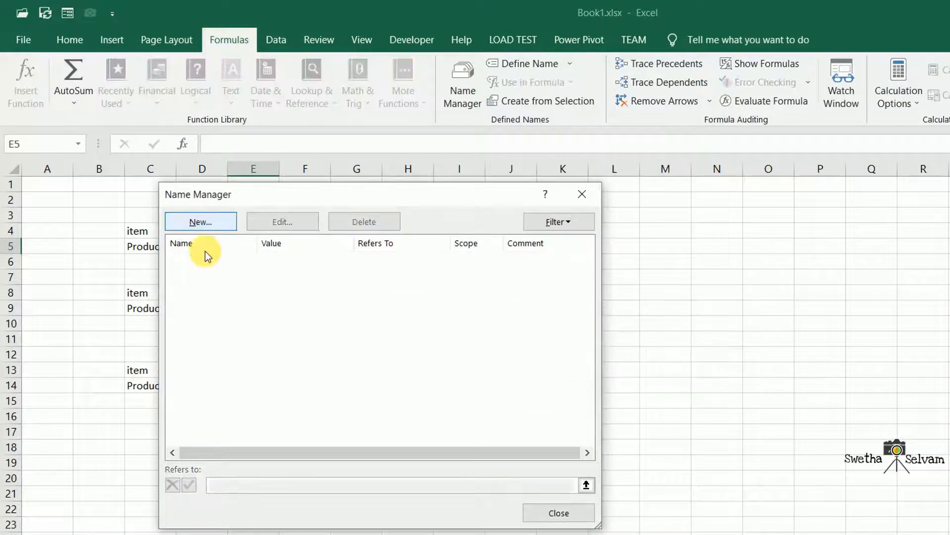
# - Define the name GST with workbook scope as a constant rate of 4%, then close the Name Manager
pyautogui.click(212, 233)
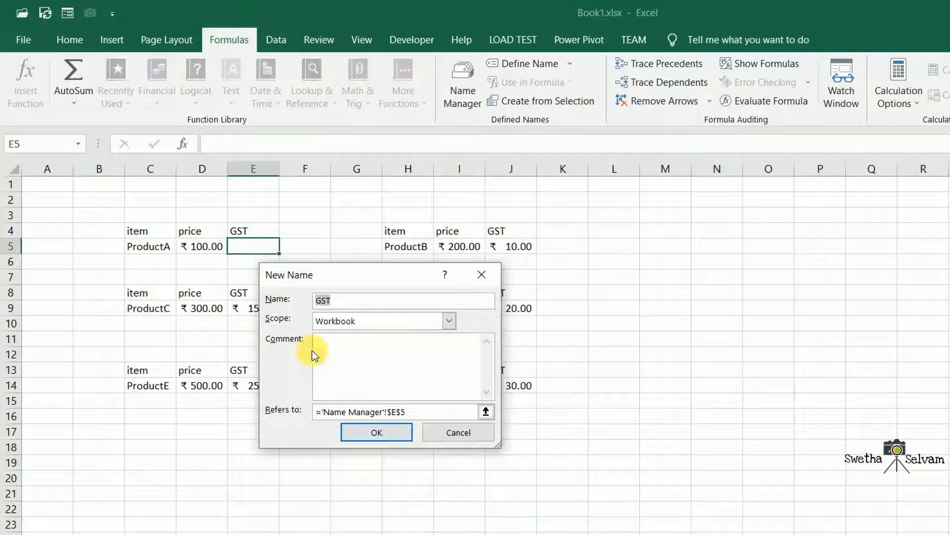
pyautogui.moveTo(429, 415); pyautogui.dragTo(308, 411)
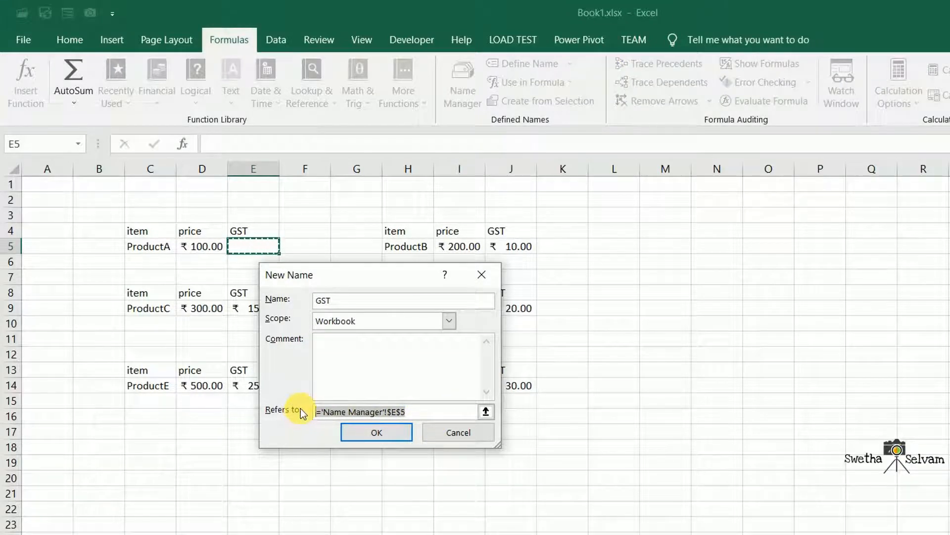
pyautogui.press('BackSpace')
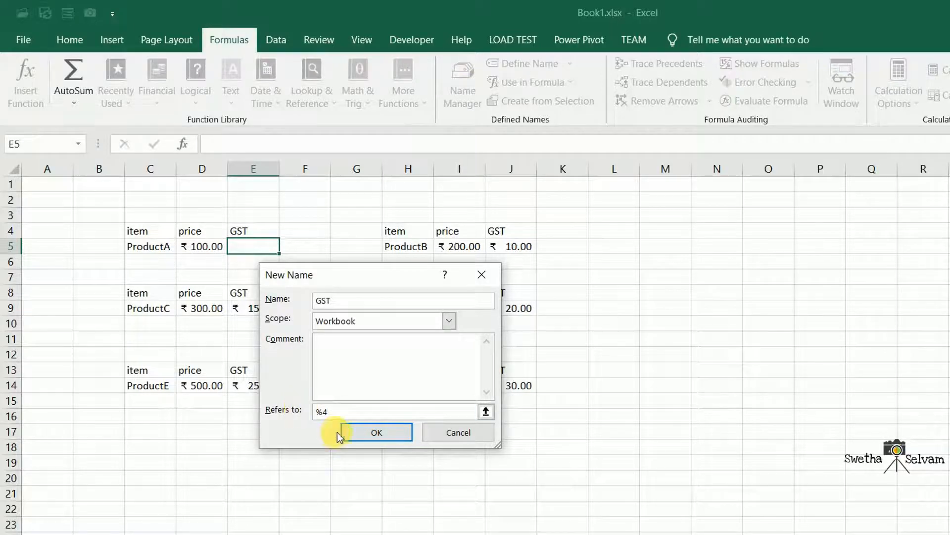
pyautogui.click(354, 433)
pyautogui.hotkey('ctrl', 'F3')
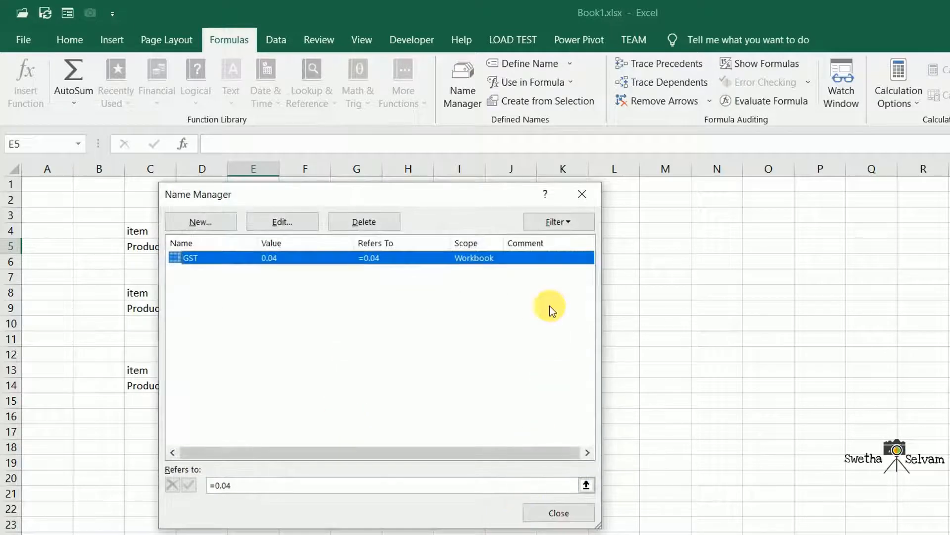
pyautogui.click(592, 204)
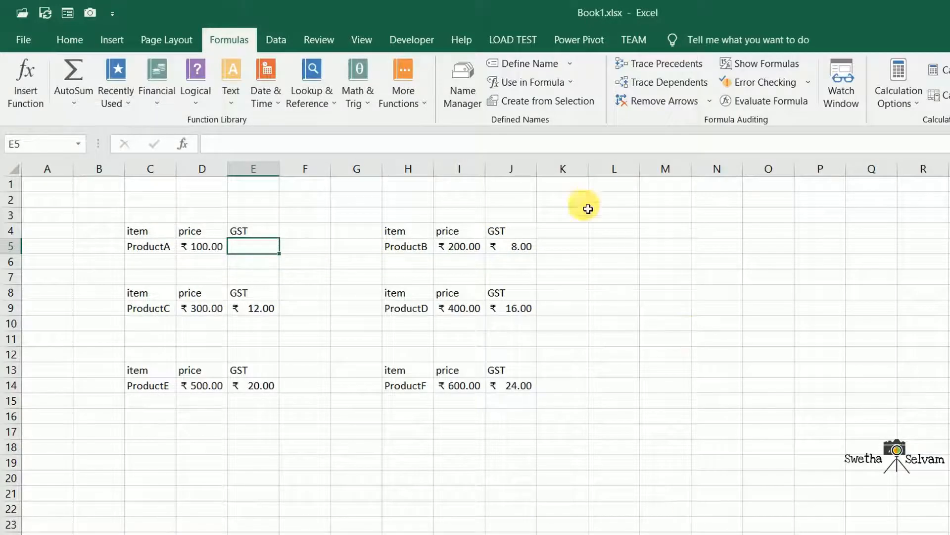
# - Inspect the GST formulas for ProductB, ProductC, ProductE and ProductD
pyautogui.click(505, 247)
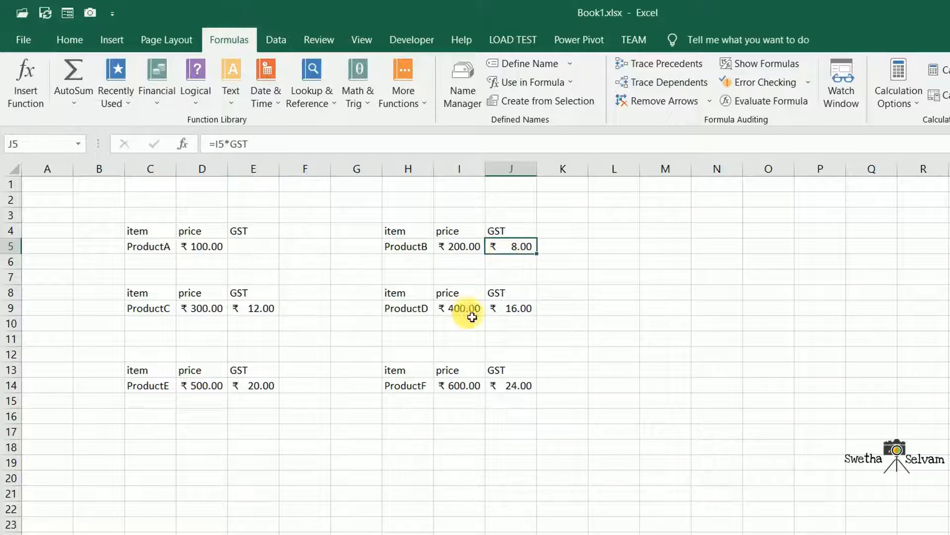
pyautogui.click(257, 304)
pyautogui.click(265, 384)
pyautogui.click(513, 306)
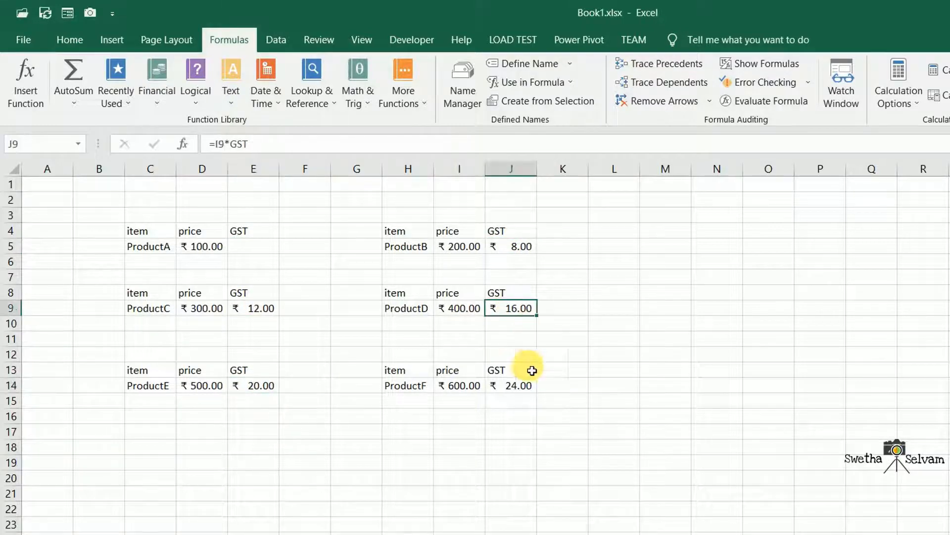
# - Calculate ProductA's GST in E5 with the formula =D5*GST and check the entered formula
pyautogui.click(263, 252)
pyautogui.write('=')
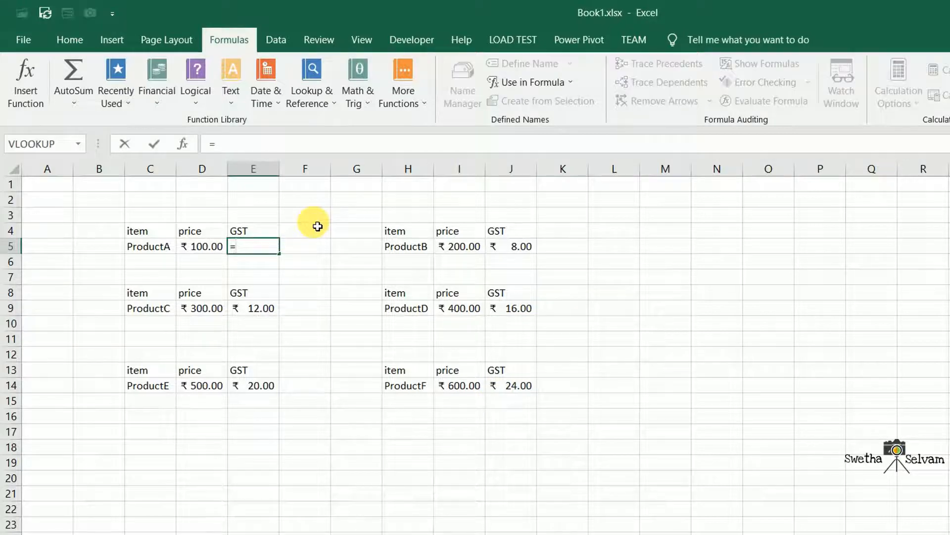
pyautogui.write('100')
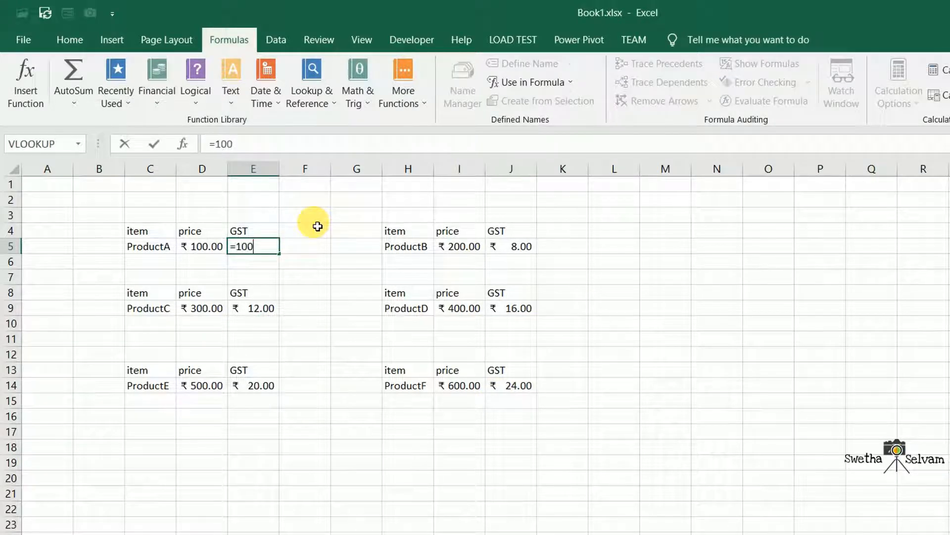
pyautogui.press('BackSpace')
pyautogui.press('BackSpace')
pyautogui.press('BackSpace')
pyautogui.press('BackSpace')
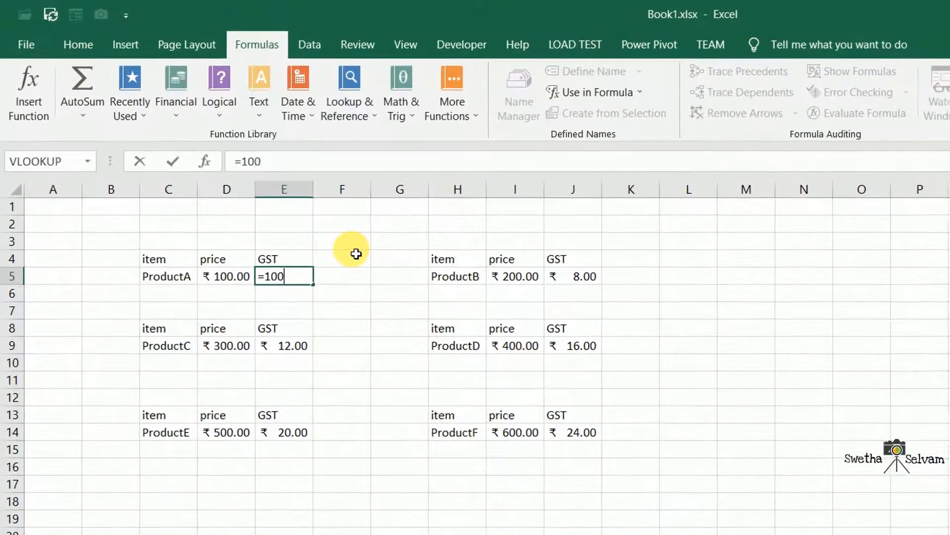
pyautogui.click(237, 277)
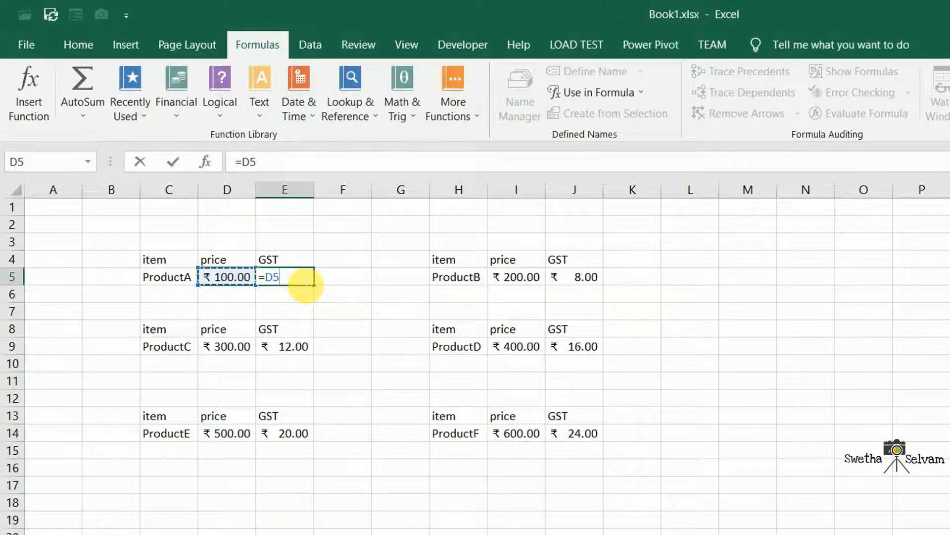
pyautogui.write('*g')
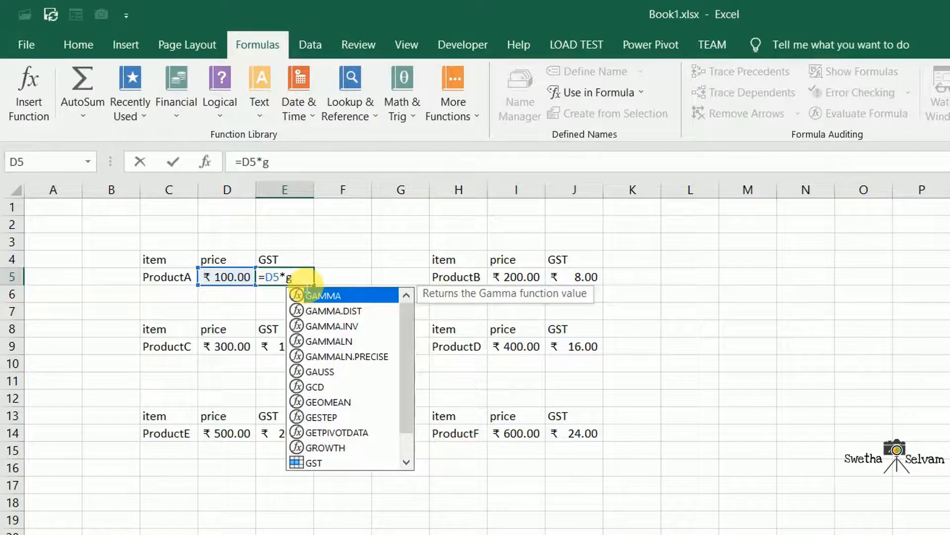
pyautogui.press('BackSpace')
pyautogui.write('gst')
pyautogui.press('Return')
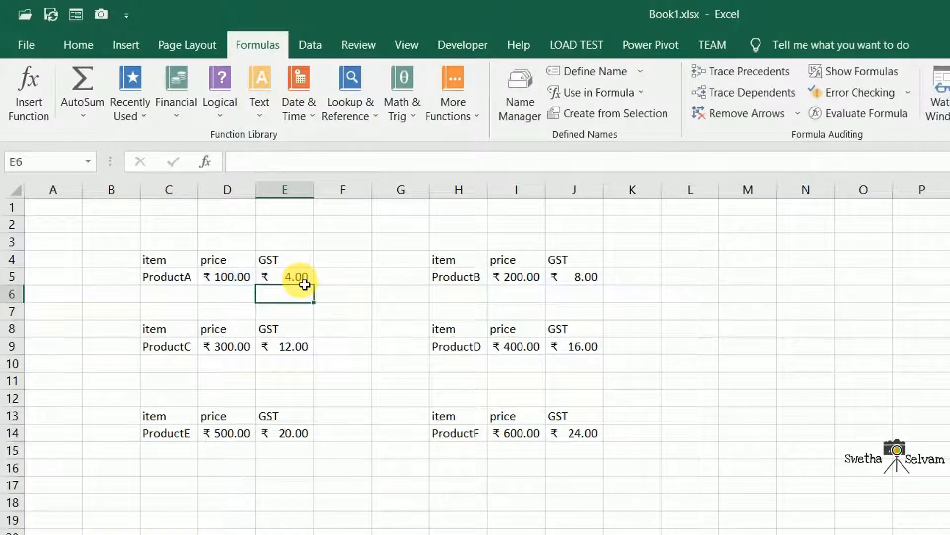
pyautogui.click(281, 259)
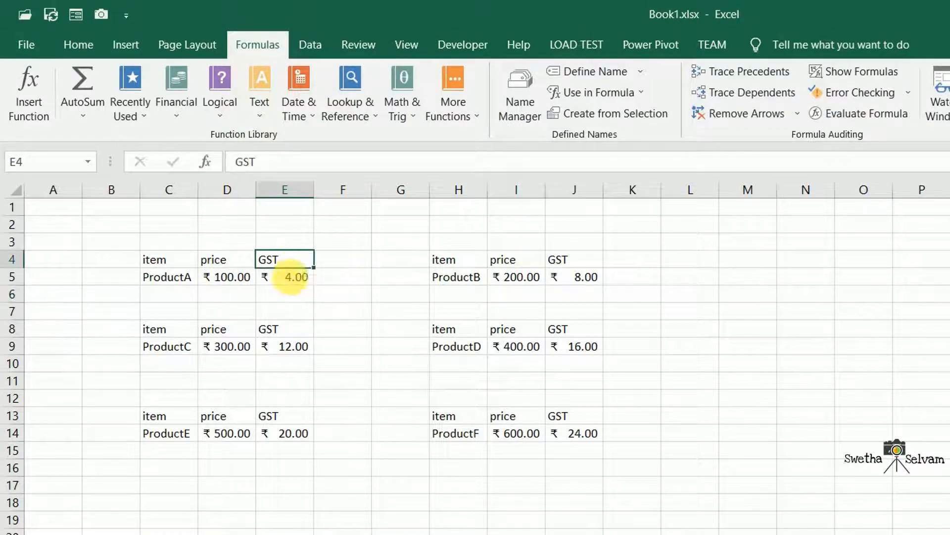
pyautogui.click(289, 277)
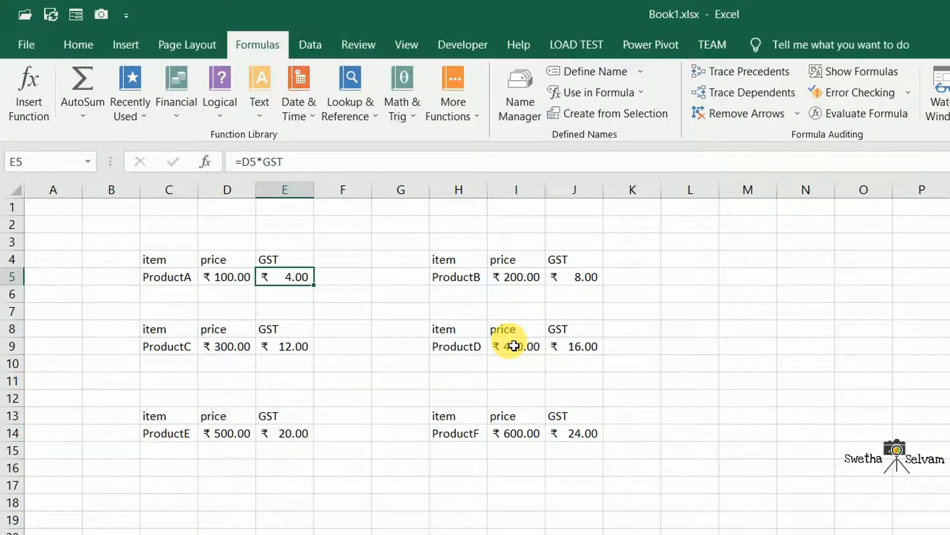
# - Open the Quick Access Toolbar customization and browse All Commands for the Camera command
pyautogui.click(926, 329)
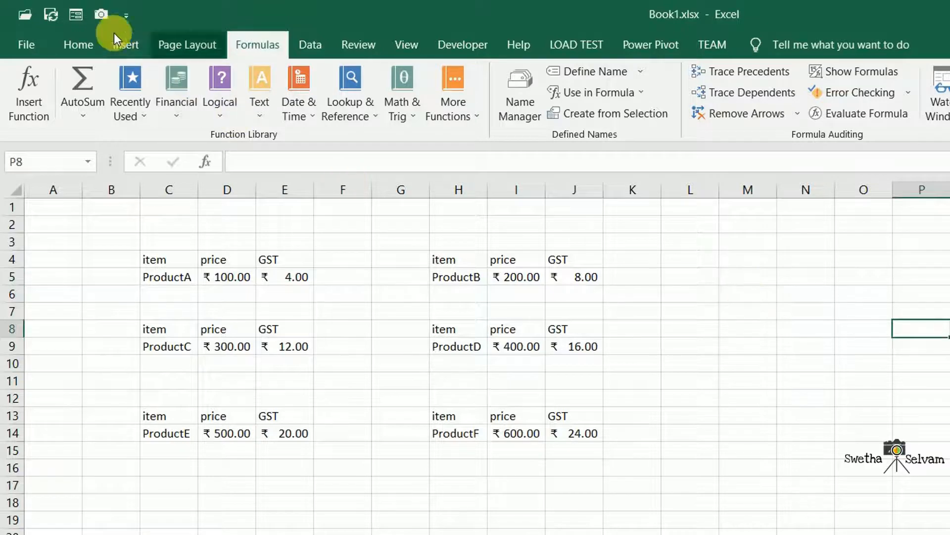
pyautogui.click(79, 44)
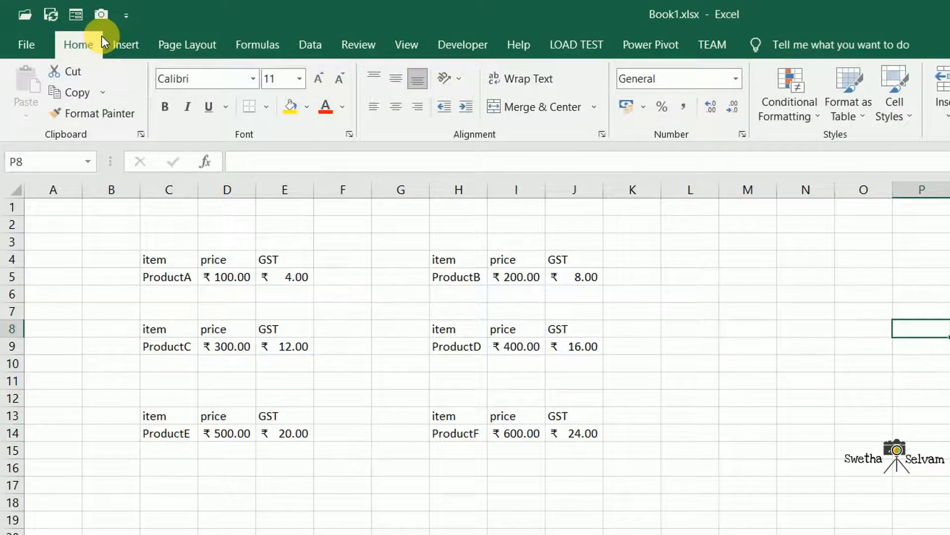
pyautogui.click(118, 15)
pyautogui.click(159, 324)
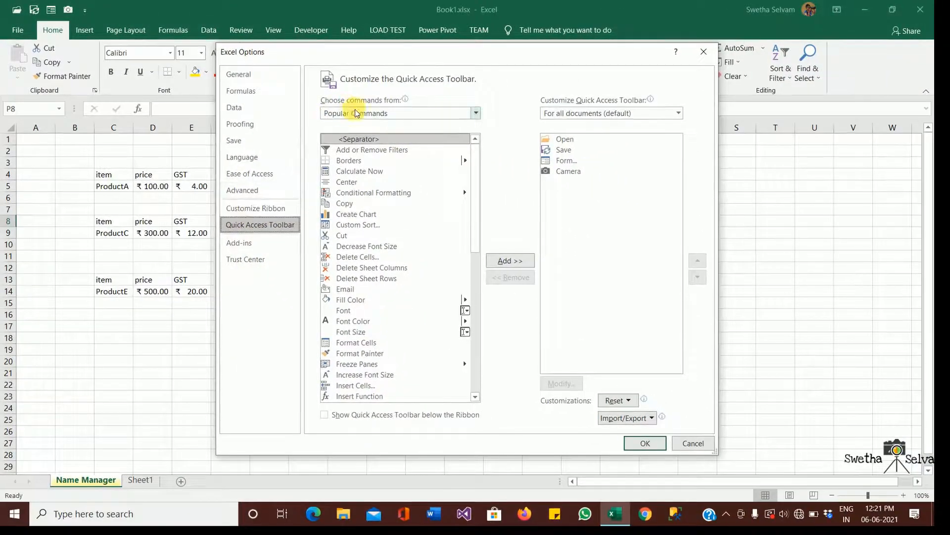
pyautogui.click(356, 113)
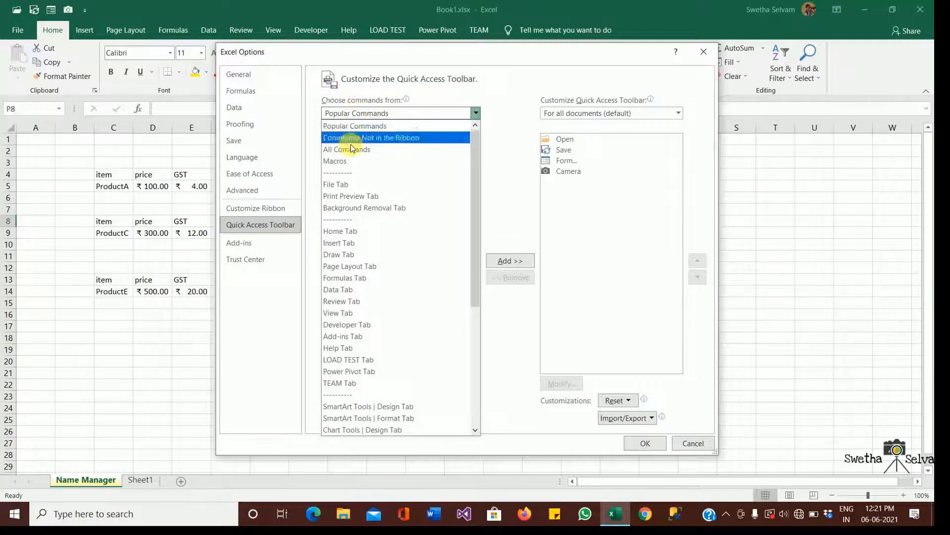
pyautogui.click(518, 176)
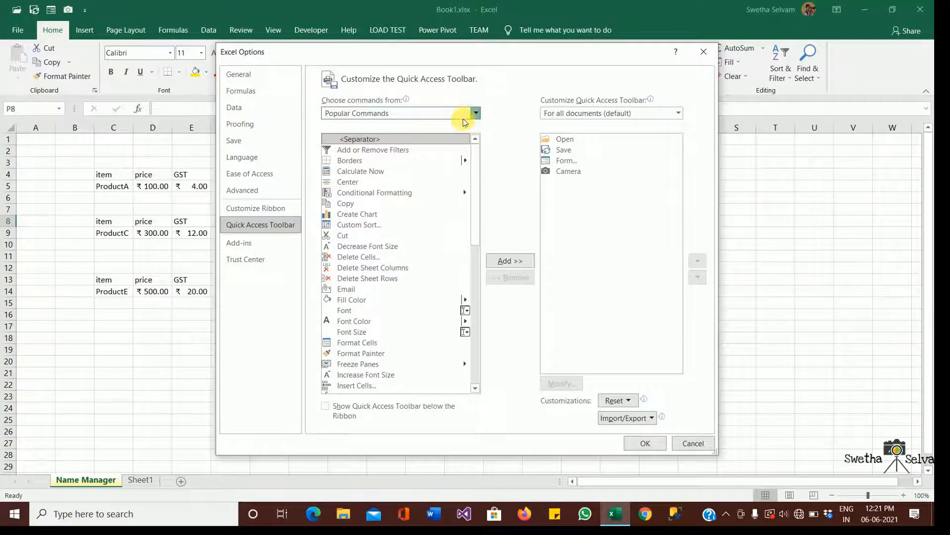
pyautogui.click(466, 142)
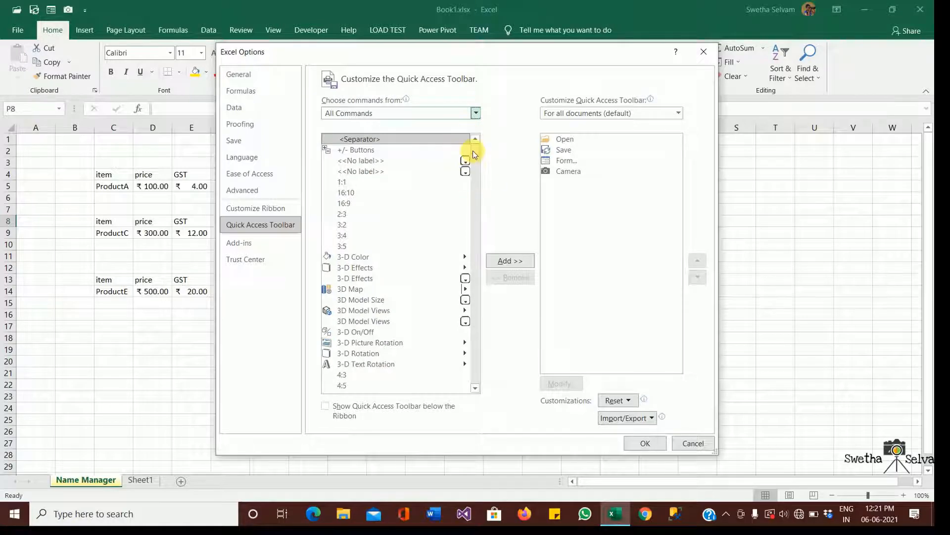
pyautogui.moveTo(476, 147); pyautogui.dragTo(479, 178)
pyautogui.click(349, 218)
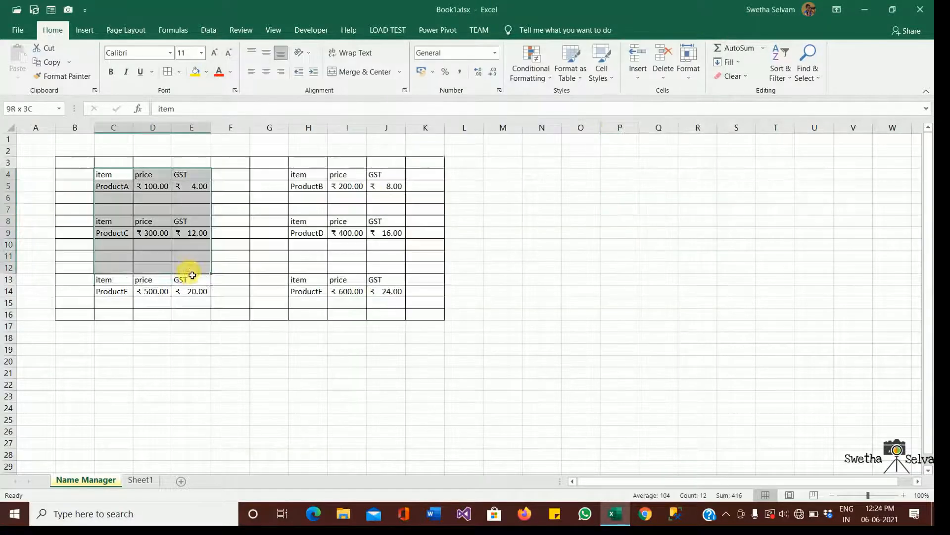
pyautogui.moveTo(189, 267); pyautogui.dragTo(196, 293)
pyautogui.click(68, 9)
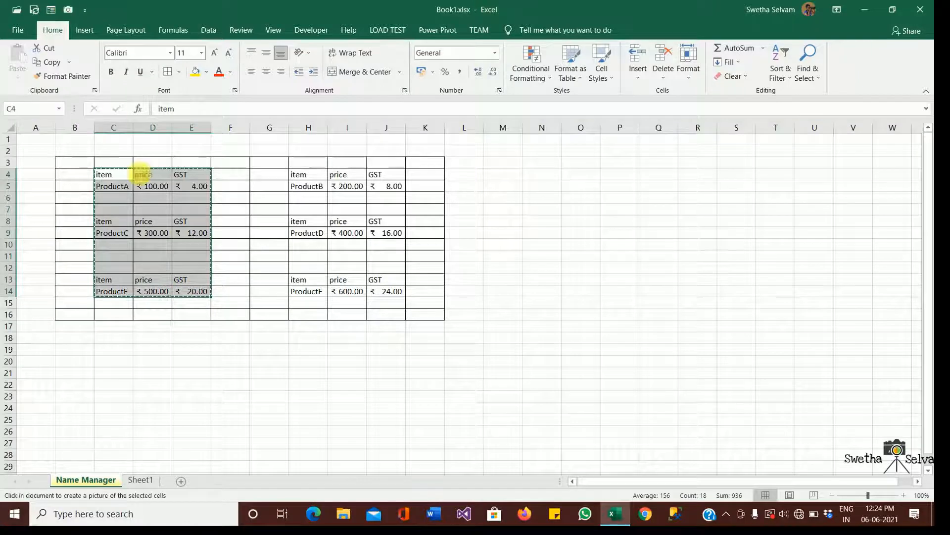
pyautogui.moveTo(97, 171)
pyautogui.mouseDown()
pyautogui.moveTo(138, 229)
pyautogui.moveTo(140, 296)
pyautogui.mouseUp()
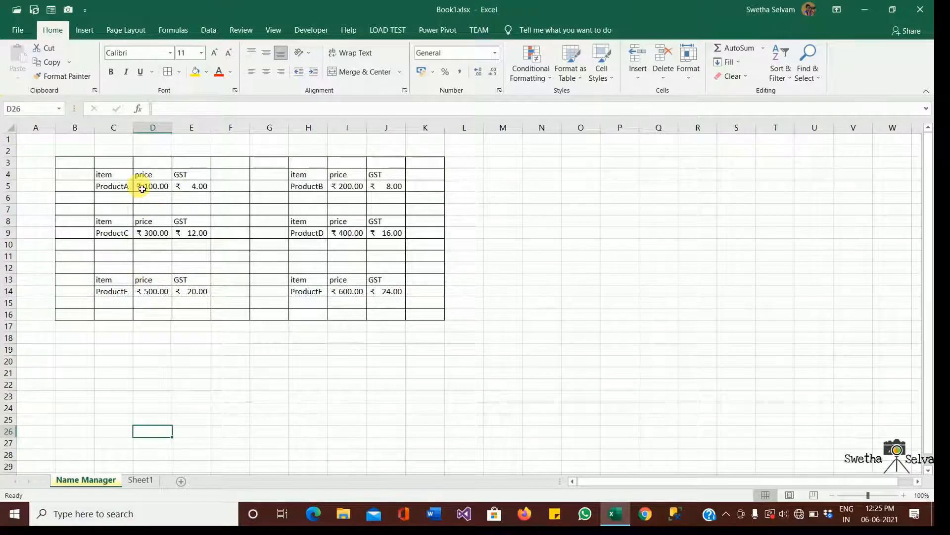
# - Capture C4:E14 as a linked picture with the Camera tool and place it over columns O to R beside the table
pyautogui.moveTo(104, 177); pyautogui.dragTo(193, 293)
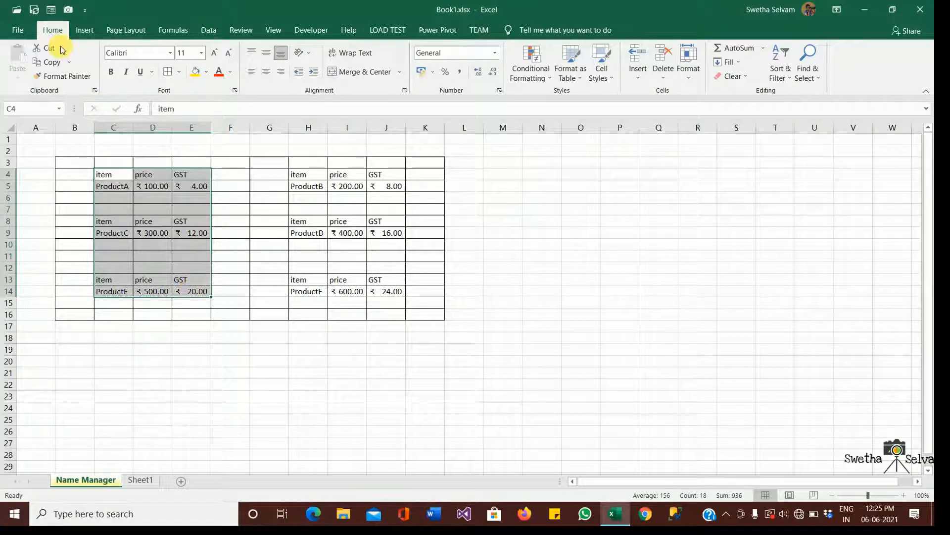
pyautogui.click(68, 10)
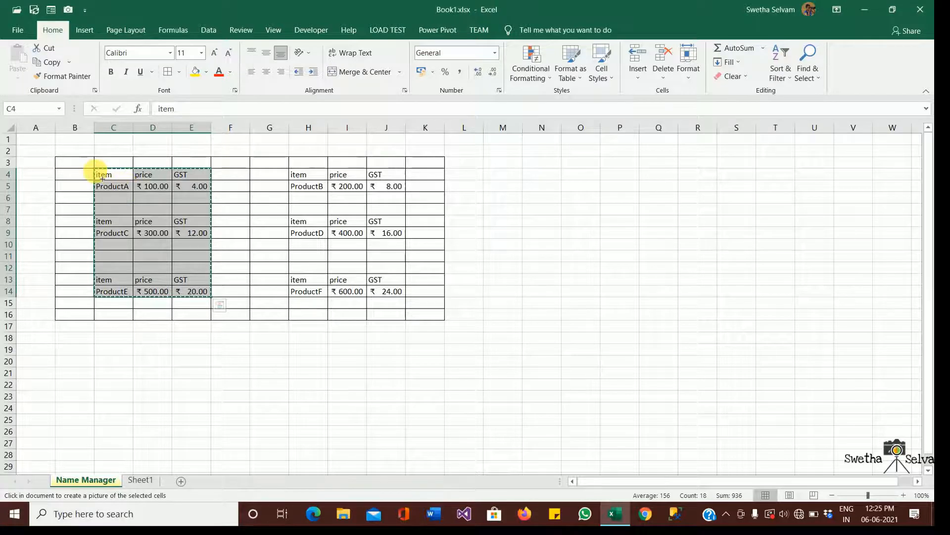
pyautogui.moveTo(96, 170); pyautogui.dragTo(138, 297)
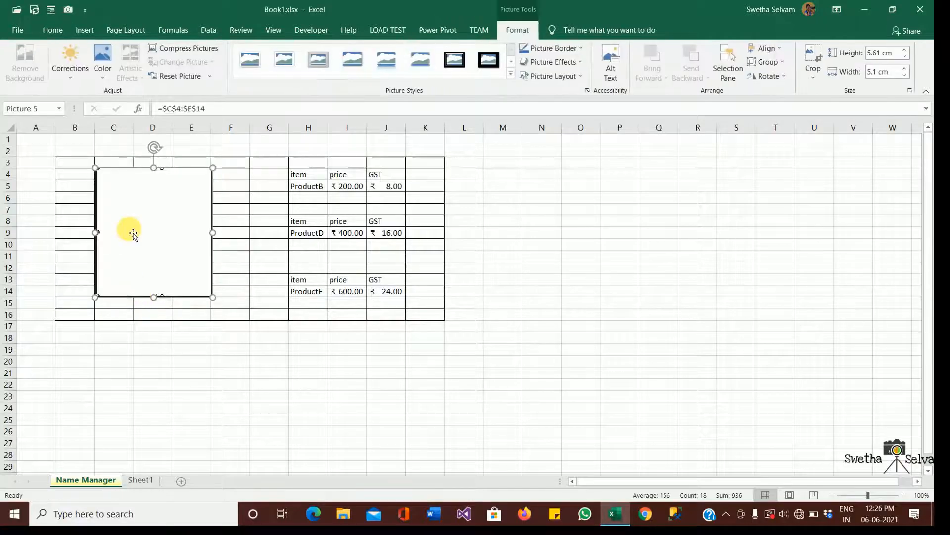
pyautogui.moveTo(131, 229); pyautogui.dragTo(621, 245)
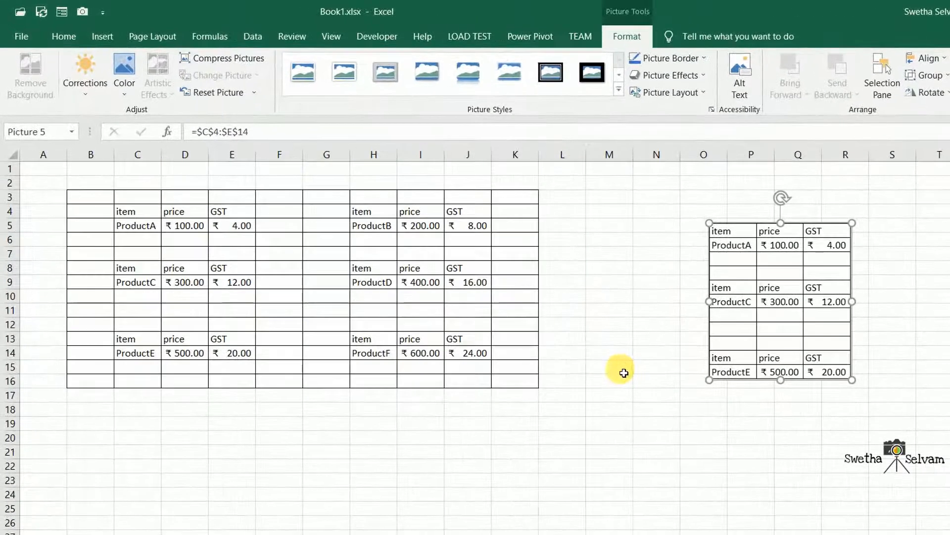
pyautogui.click(584, 347)
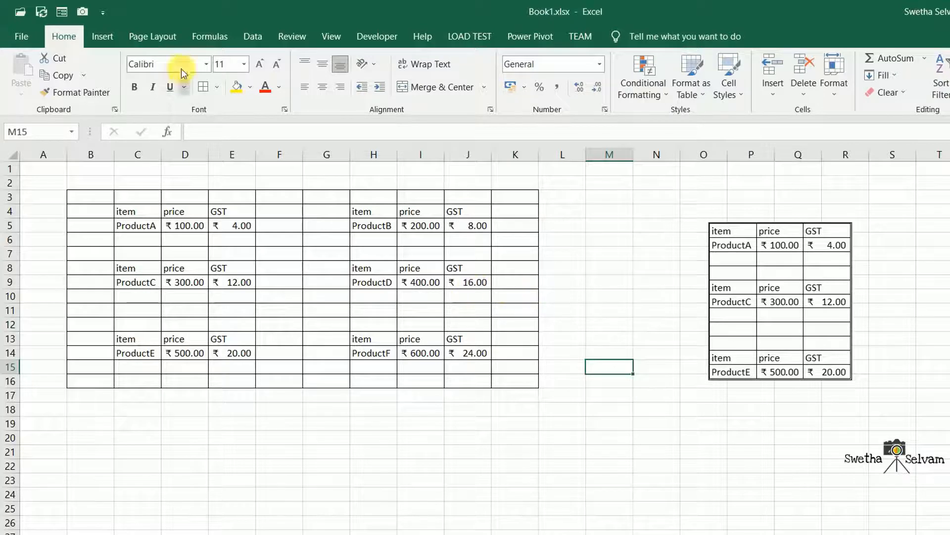
# - Set ProductA's price in D5 to 200 and rename the item in C5 as ProductA1
pyautogui.click(207, 229)
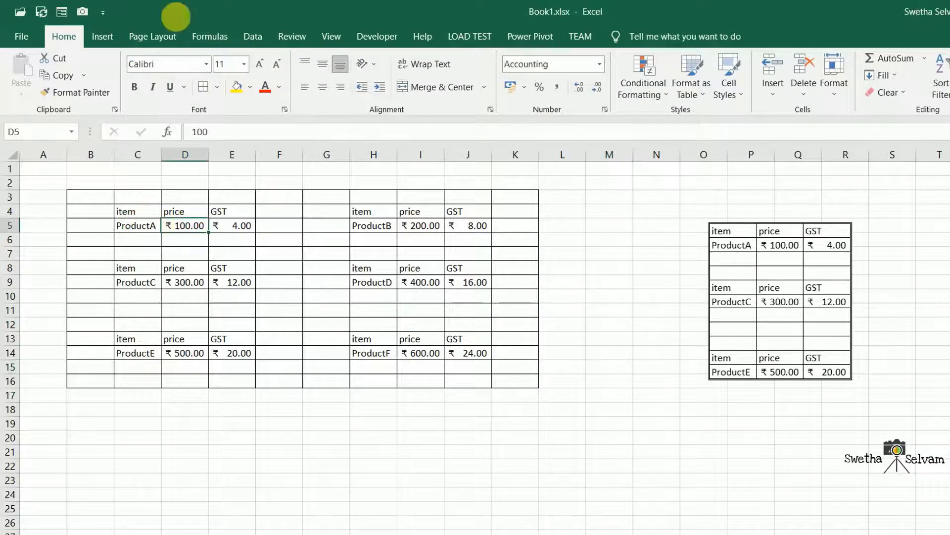
pyautogui.write('200')
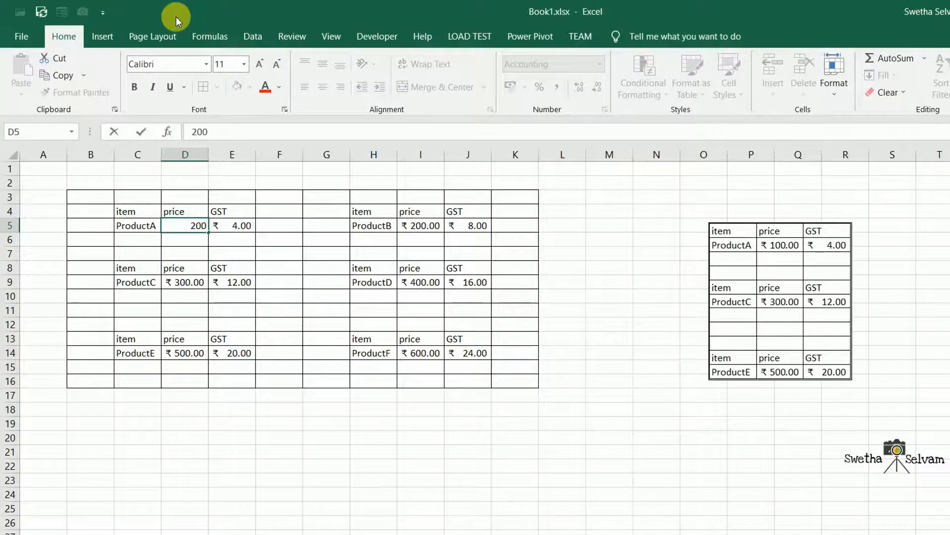
pyautogui.press('Return')
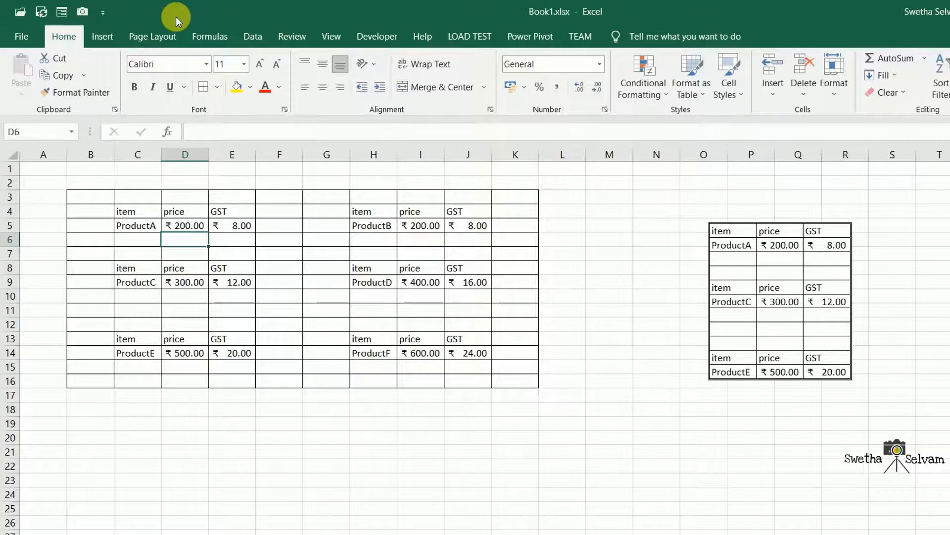
pyautogui.click(148, 227)
pyautogui.click(259, 137)
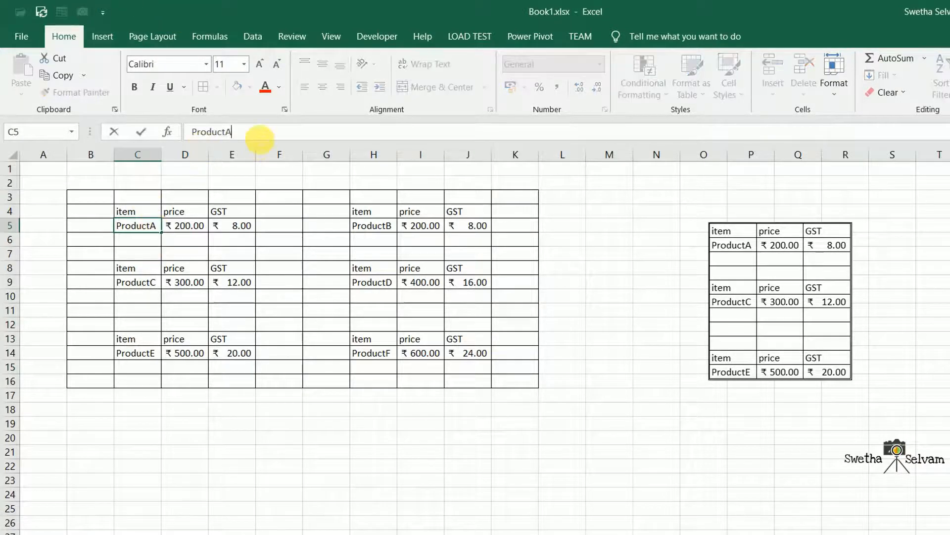
pyautogui.press('Return')
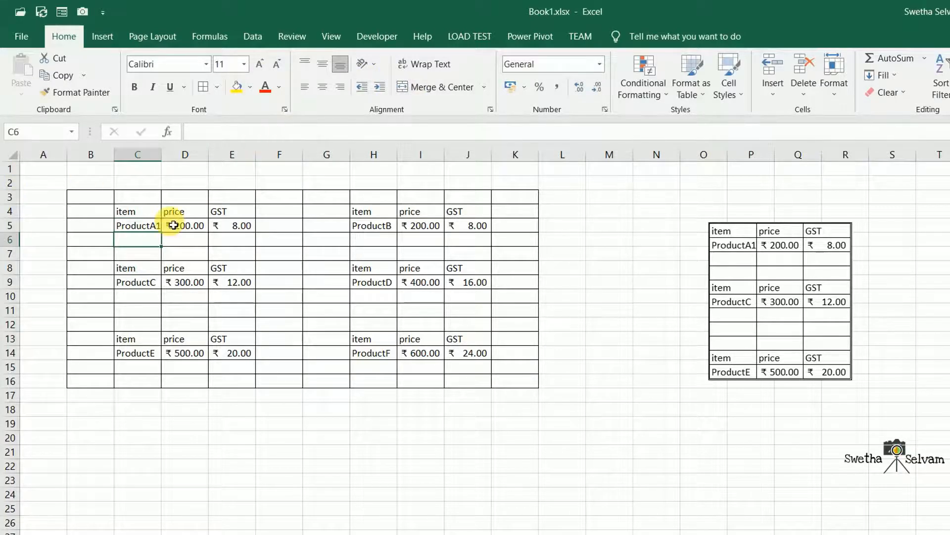
# - Change the header in C4 to items, and minimize the workbook window to show the desktop
pyautogui.doubleClick(151, 212)
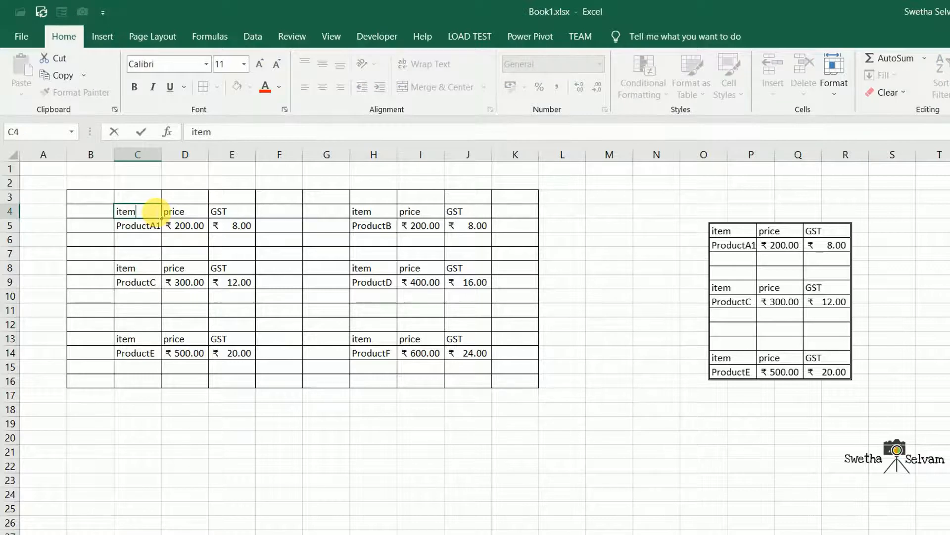
pyautogui.write('s')
pyautogui.press('Return')
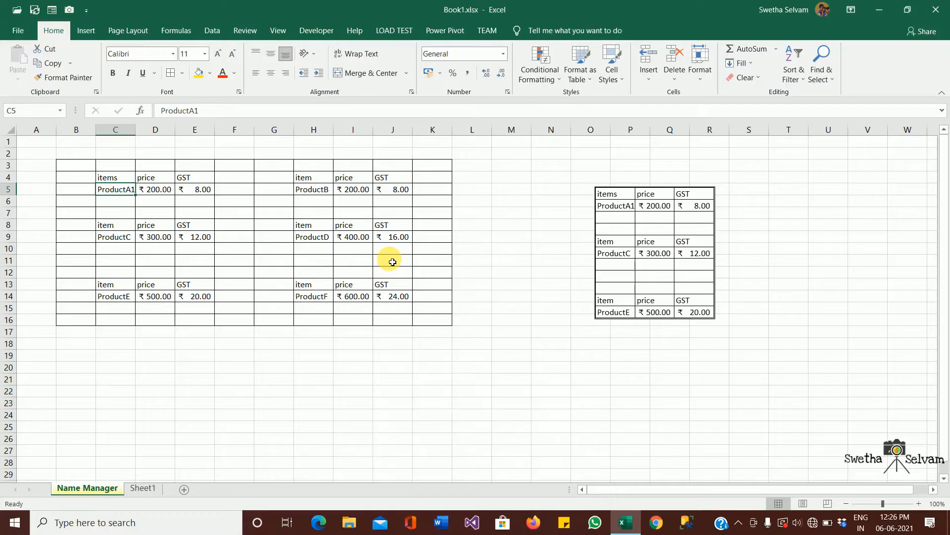
pyautogui.click(888, 6)
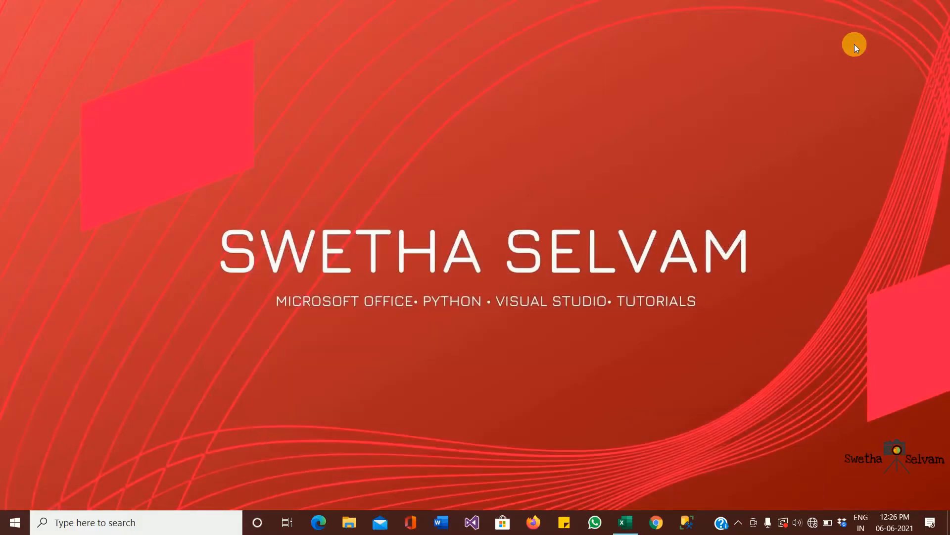